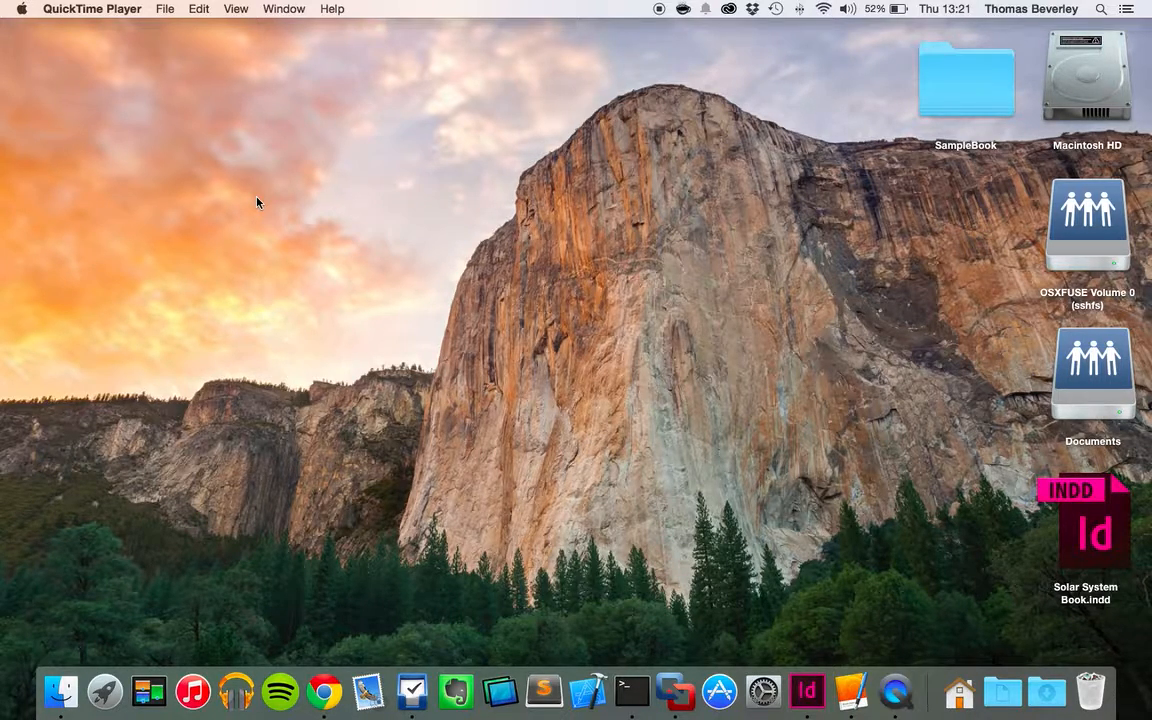
# - Open Solar System Book.indd from the desktop and dismiss the missing fonts notice
pyautogui.doubleClick(1097, 532)
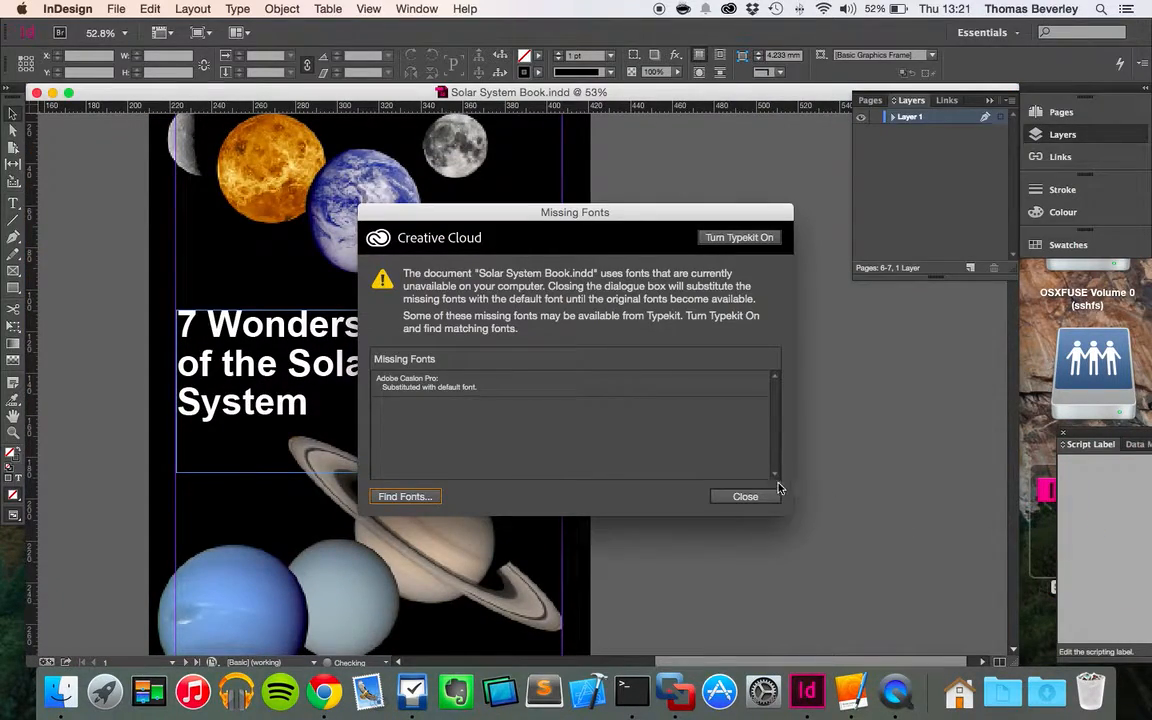
pyautogui.click(777, 492)
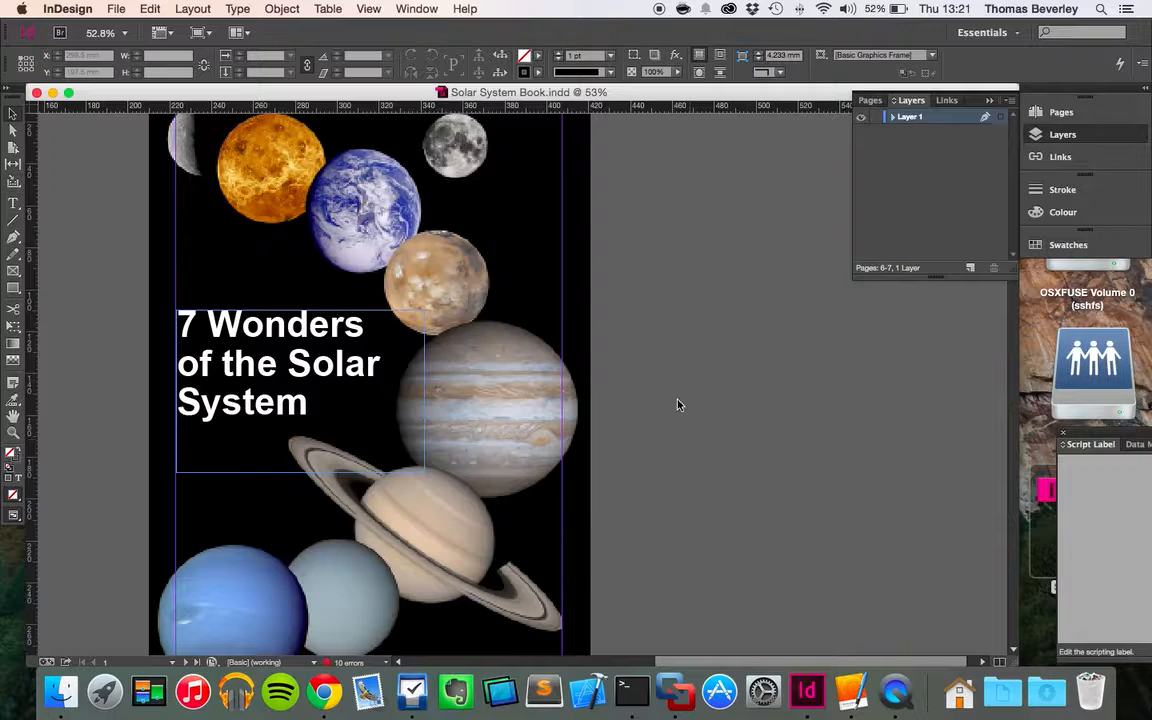
# - Look through the pages of the book, from the cover to the last spreads, to review its layout
pyautogui.scroll(-1, 655, 421)
pyautogui.scroll(-20, 655, 421)
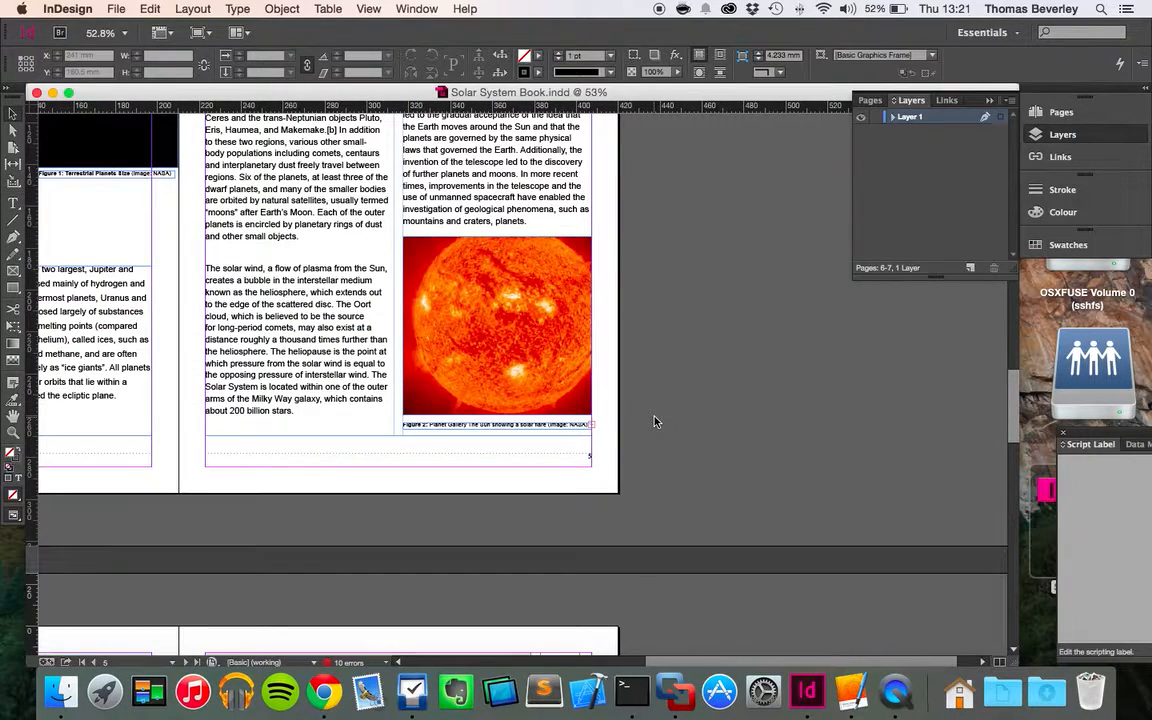
pyautogui.hscroll(-5, 655, 421)
pyautogui.scroll(-3, 655, 421)
pyautogui.scroll(-18, 655, 421)
pyautogui.hscroll(-7, 655, 421)
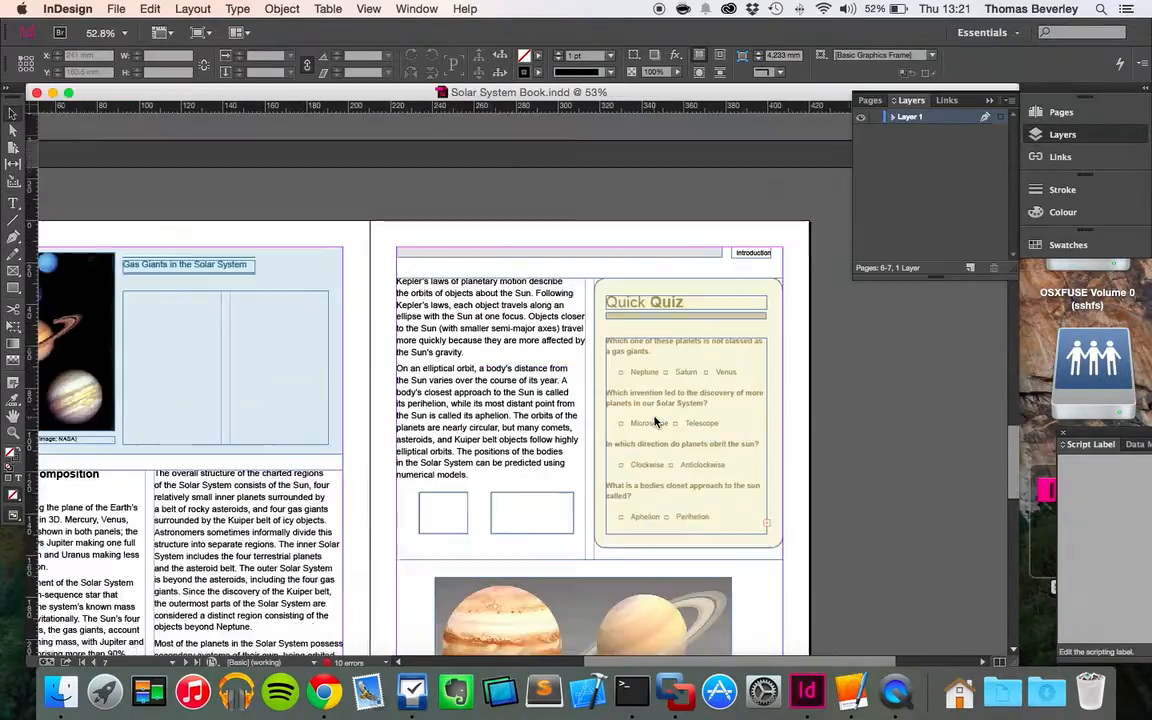
pyautogui.scroll(-5, 655, 421)
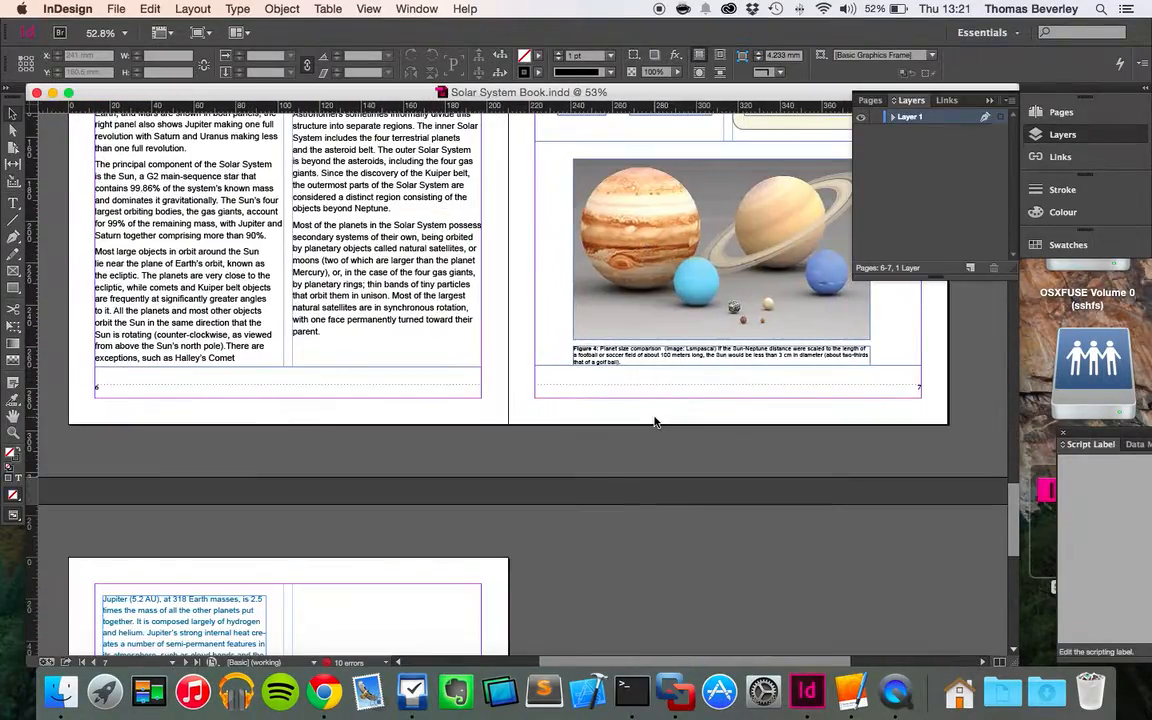
pyautogui.scroll(4, 655, 421)
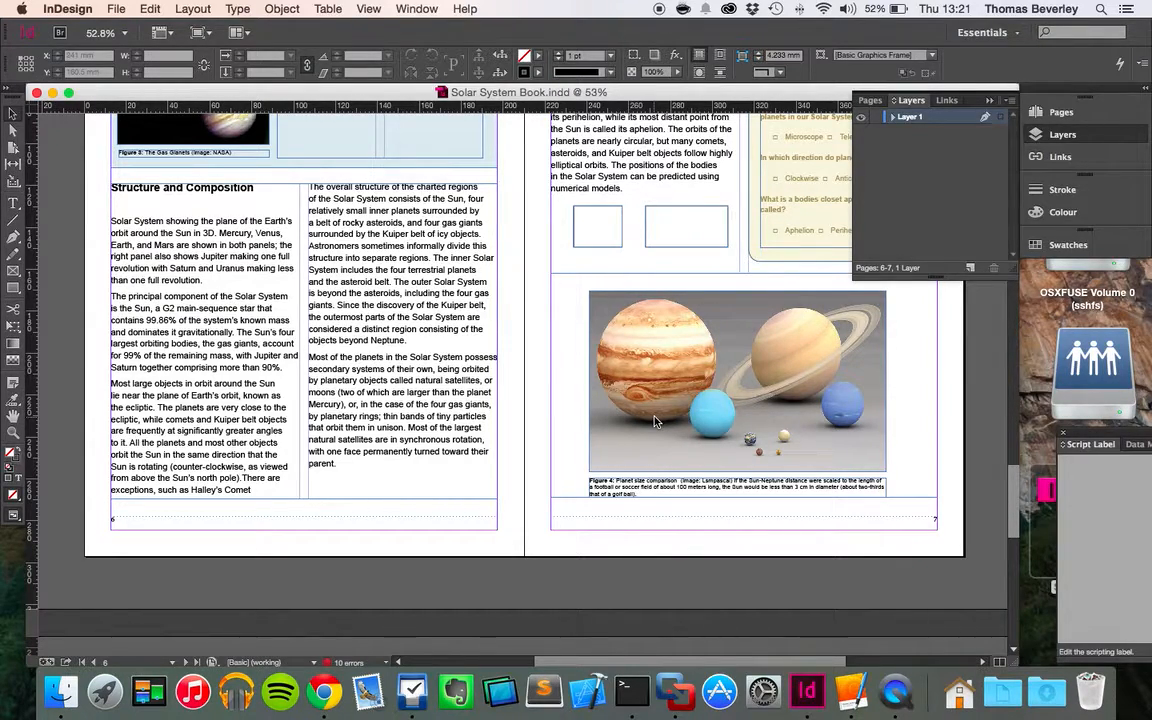
# - Export the document to the desktop as Solar System Book in InDesign Markup (IDML) format and close it
pyautogui.click(117, 9)
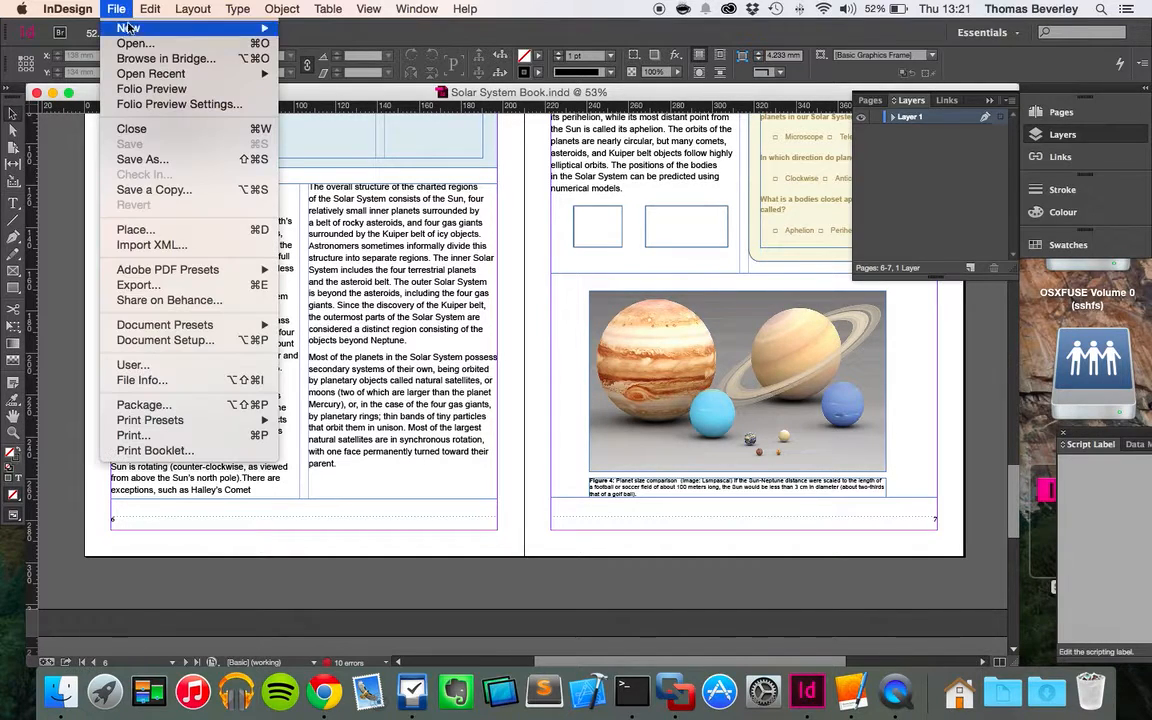
pyautogui.click(138, 285)
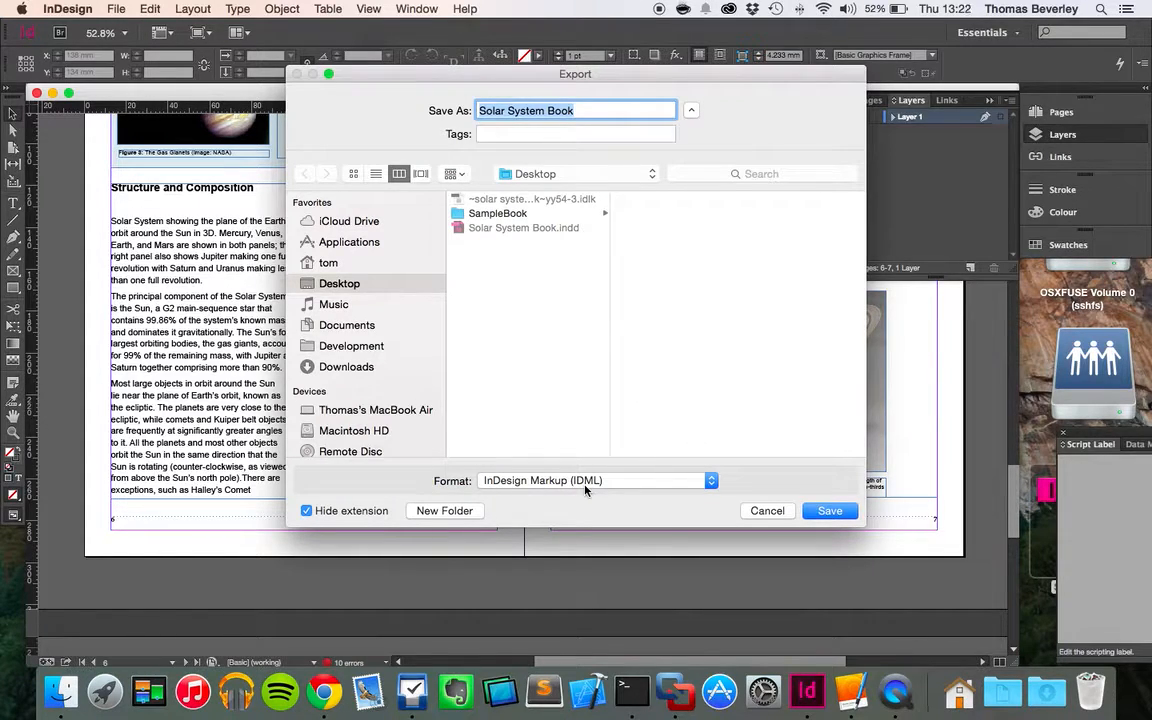
pyautogui.click(829, 510)
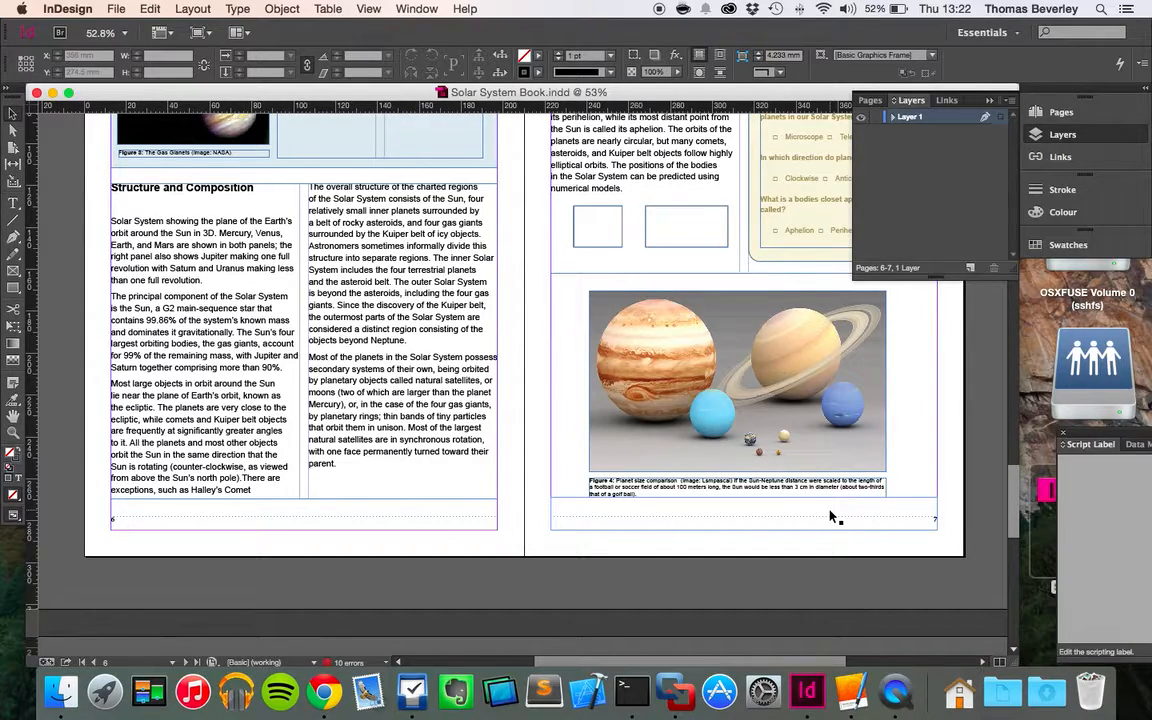
pyautogui.click(36, 92)
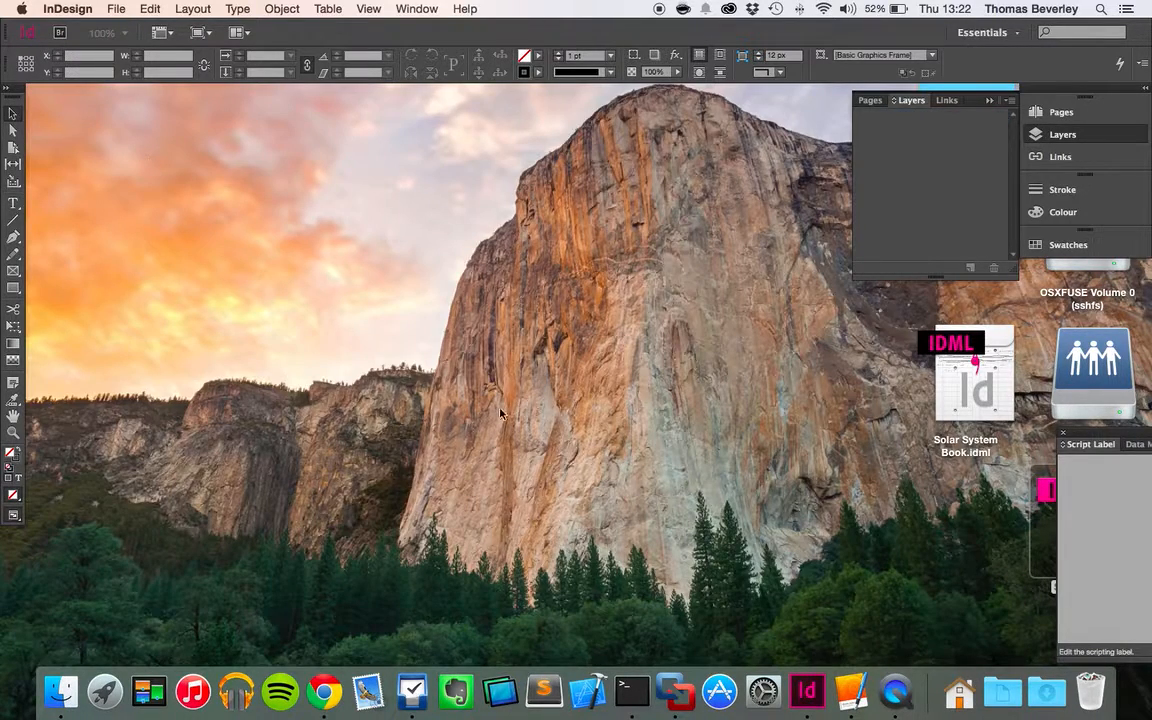
# - Create a book in iBooks Author from the portrait-only Blank template and delete its default chapter and section pages
pyautogui.click(850, 675)
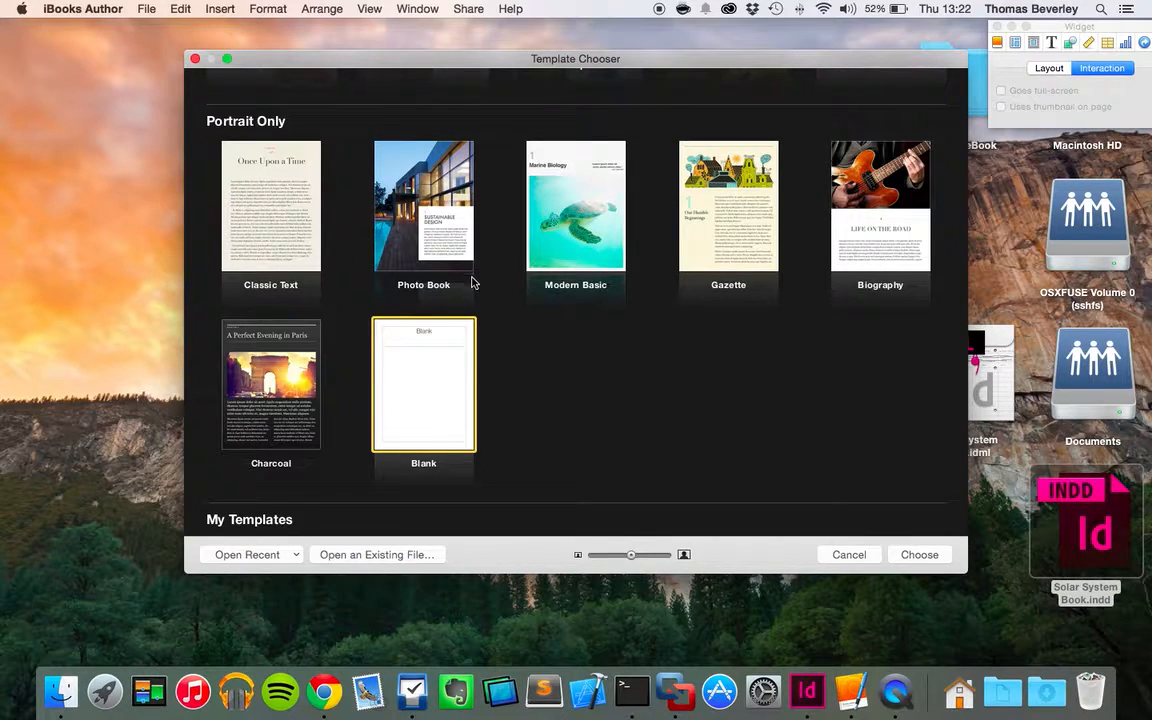
pyautogui.doubleClick(429, 379)
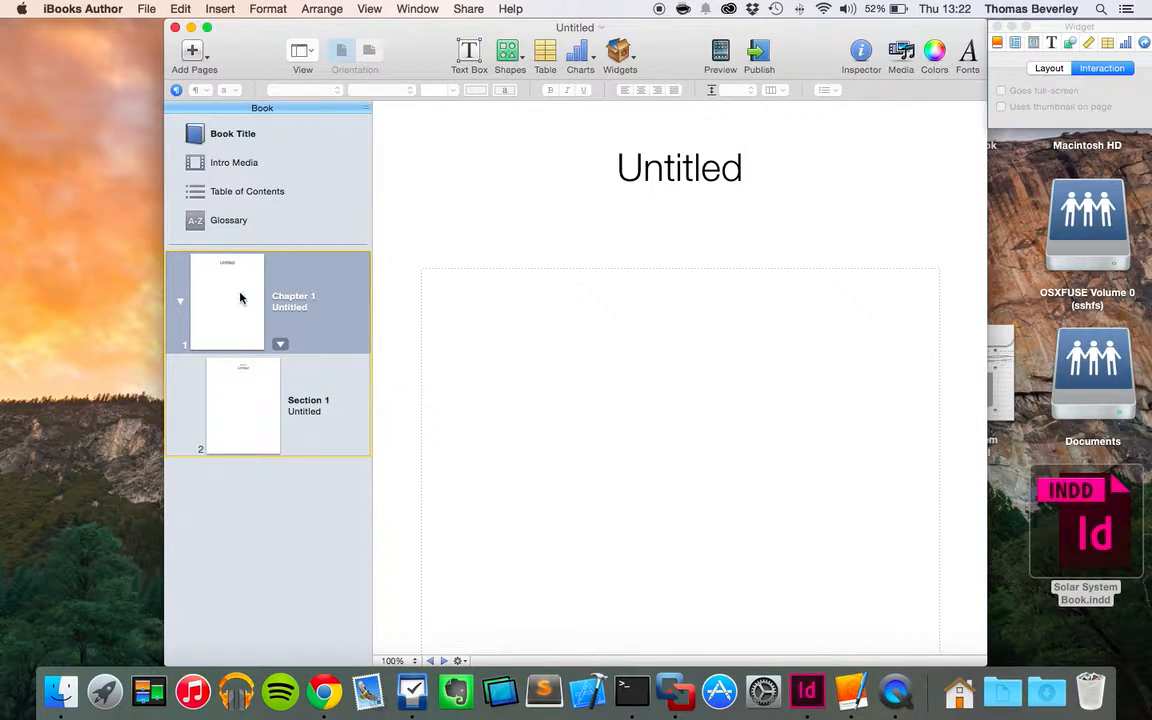
pyautogui.press('BackSpace')
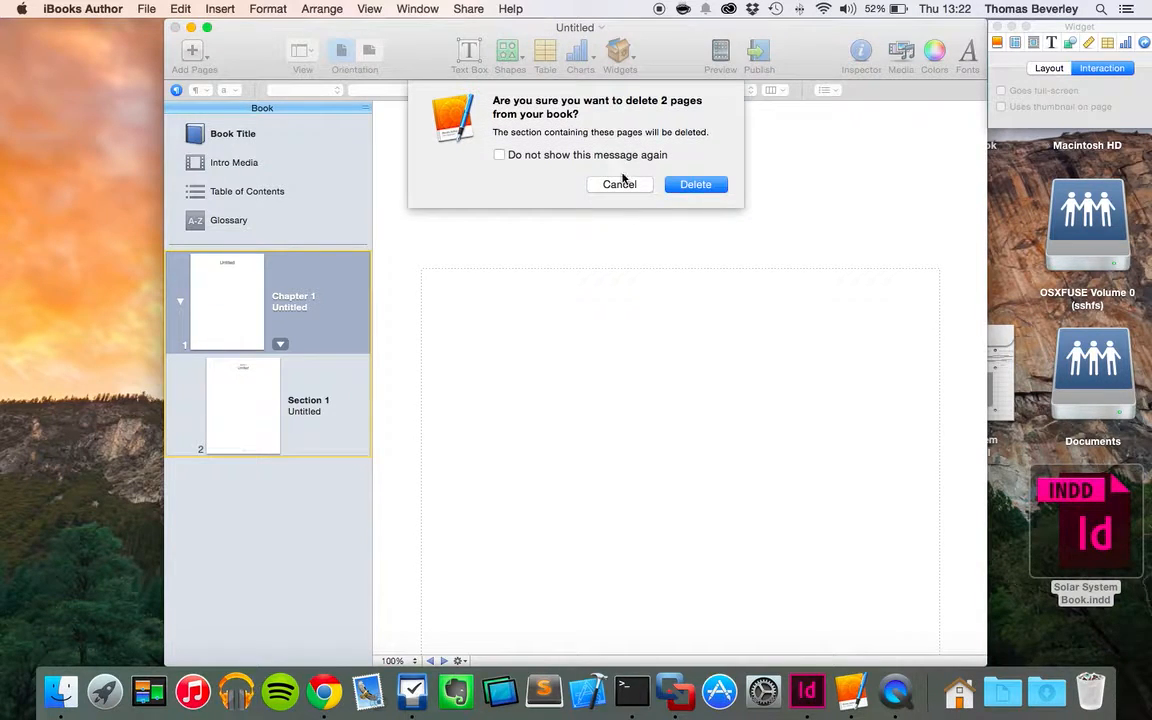
pyautogui.click(696, 184)
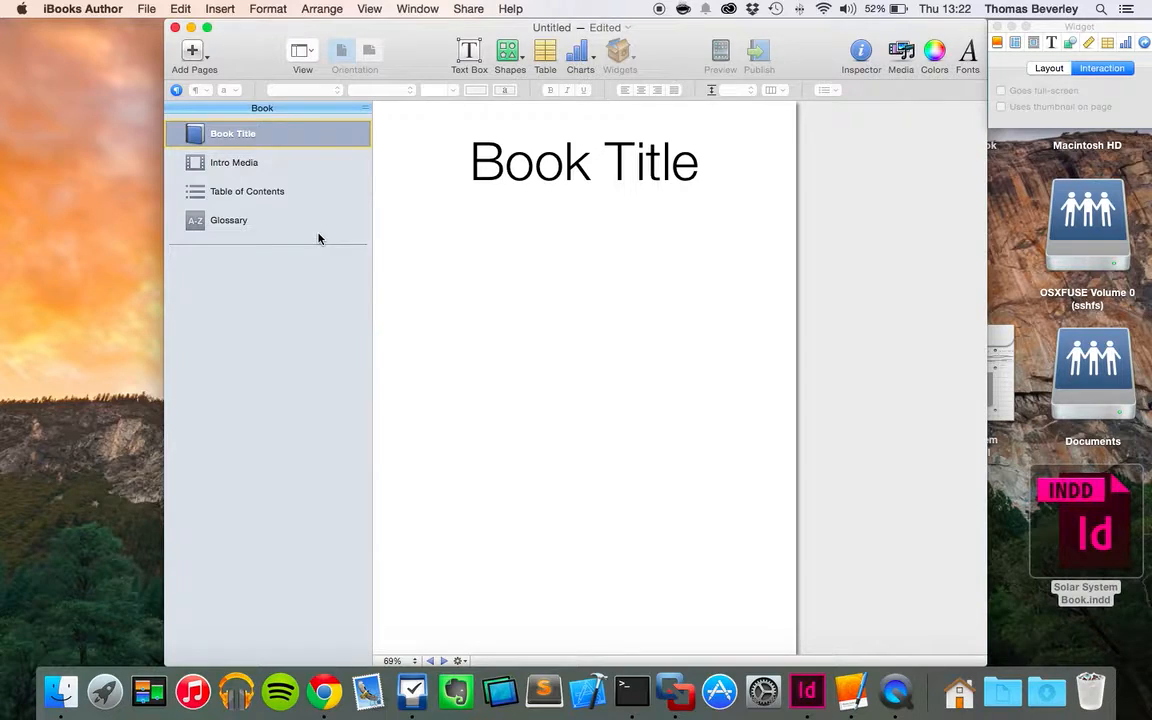
# - Insert a chapter from the InDesign file Solar System Book.idml, importing its text, IDML styles, media and graphics with the Chapter layout
pyautogui.click(222, 10)
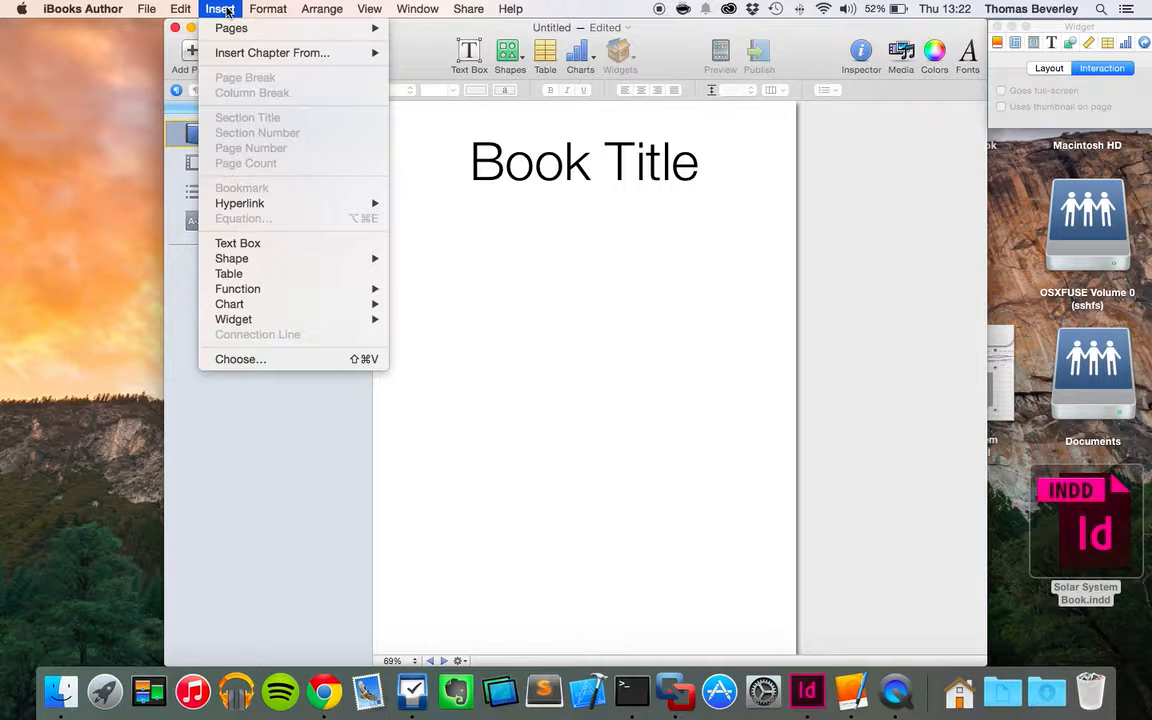
pyautogui.moveTo(217, 50)
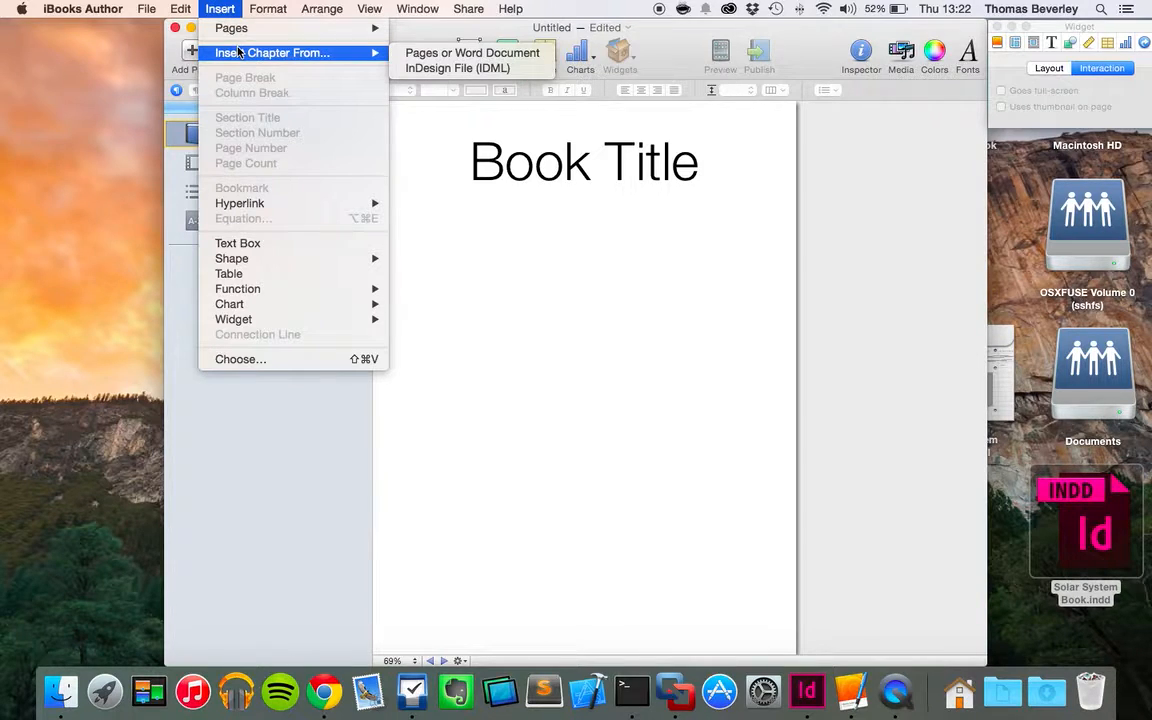
pyautogui.click(547, 76)
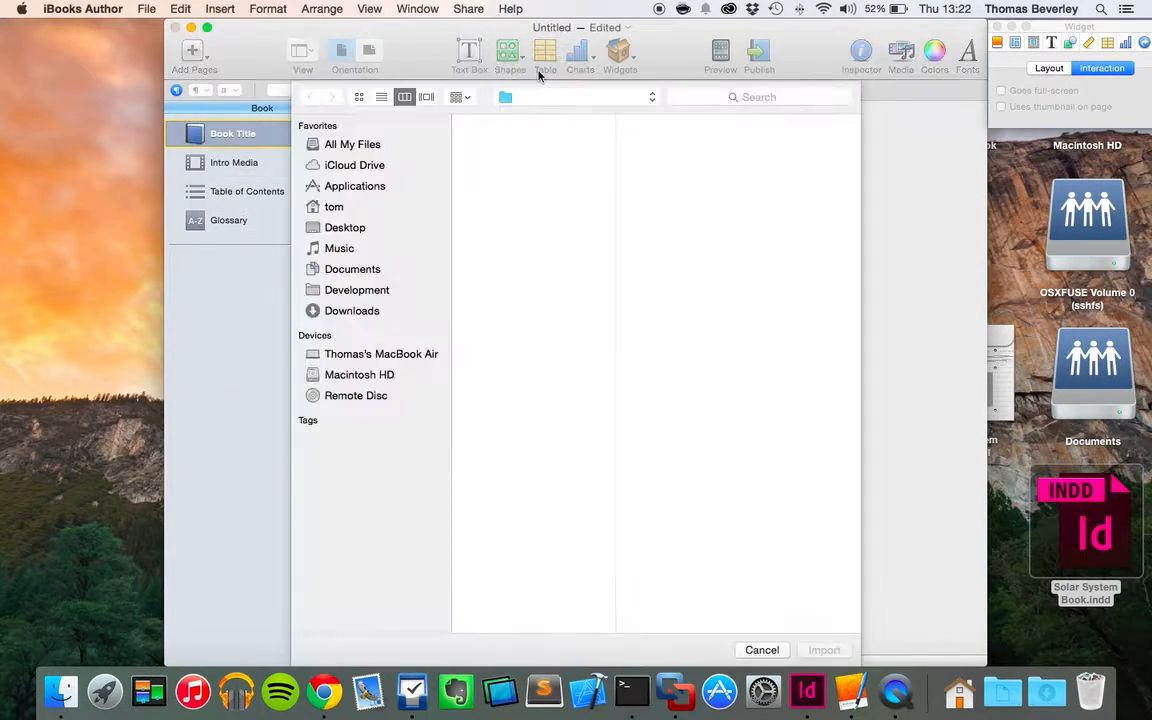
pyautogui.click(533, 138)
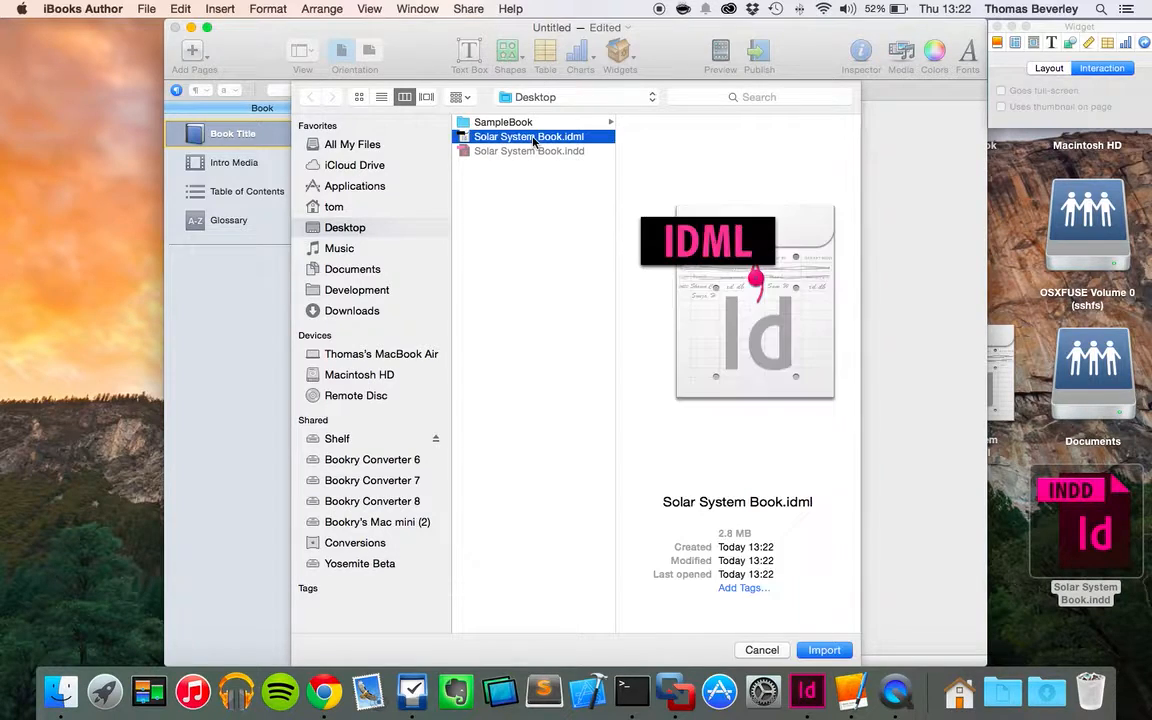
pyautogui.click(826, 651)
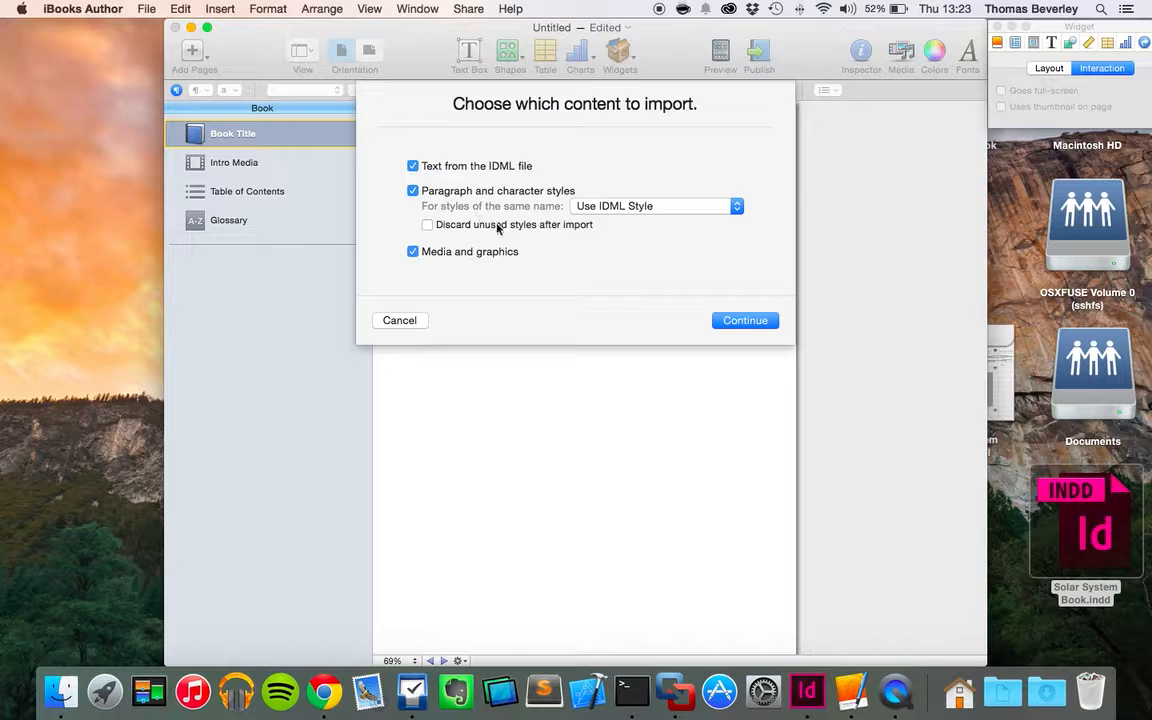
pyautogui.click(758, 322)
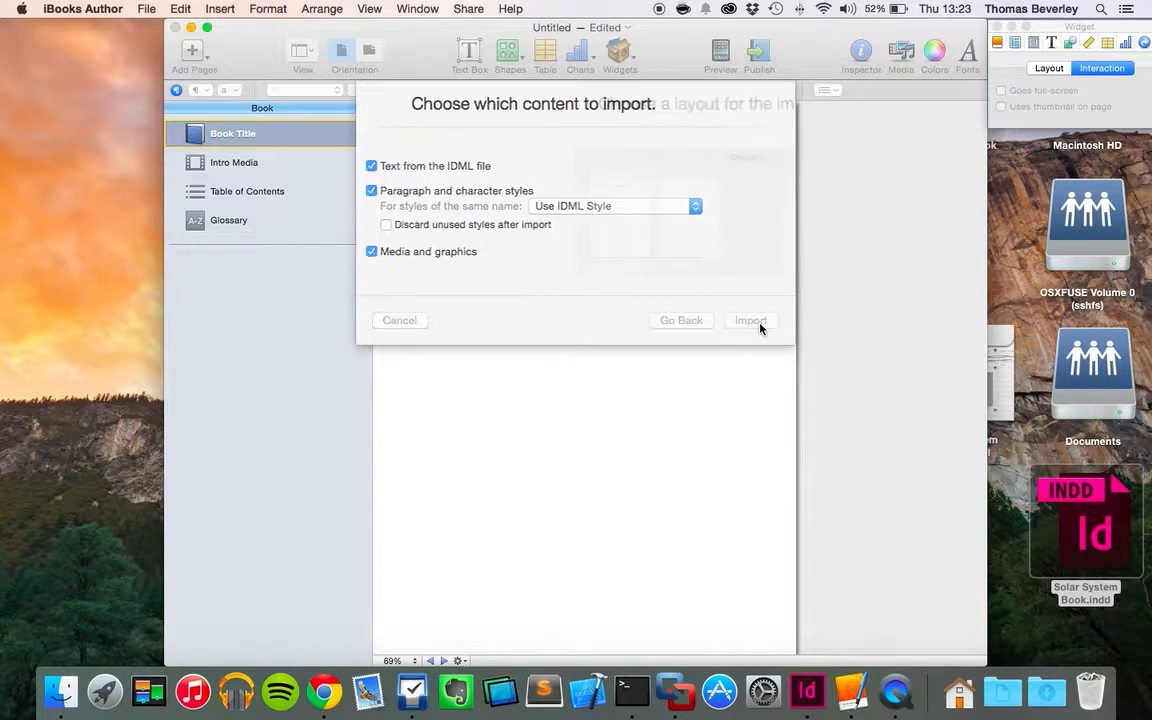
pyautogui.scroll(-5, 685, 206)
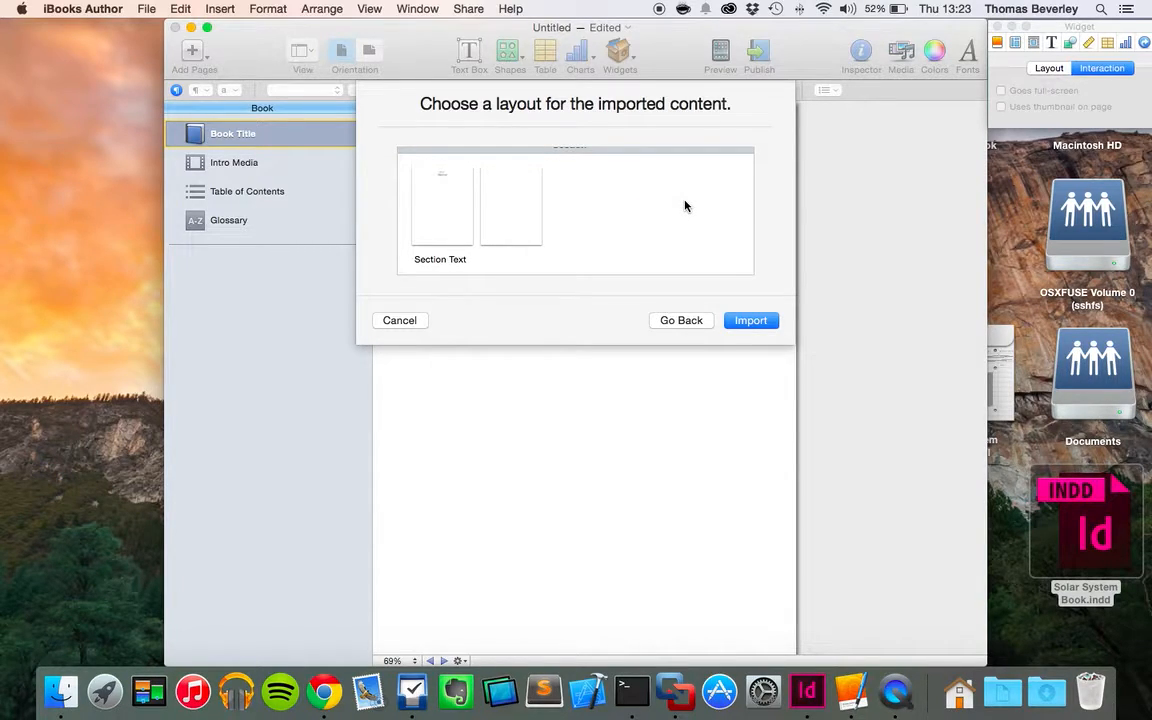
pyautogui.scroll(5, 685, 206)
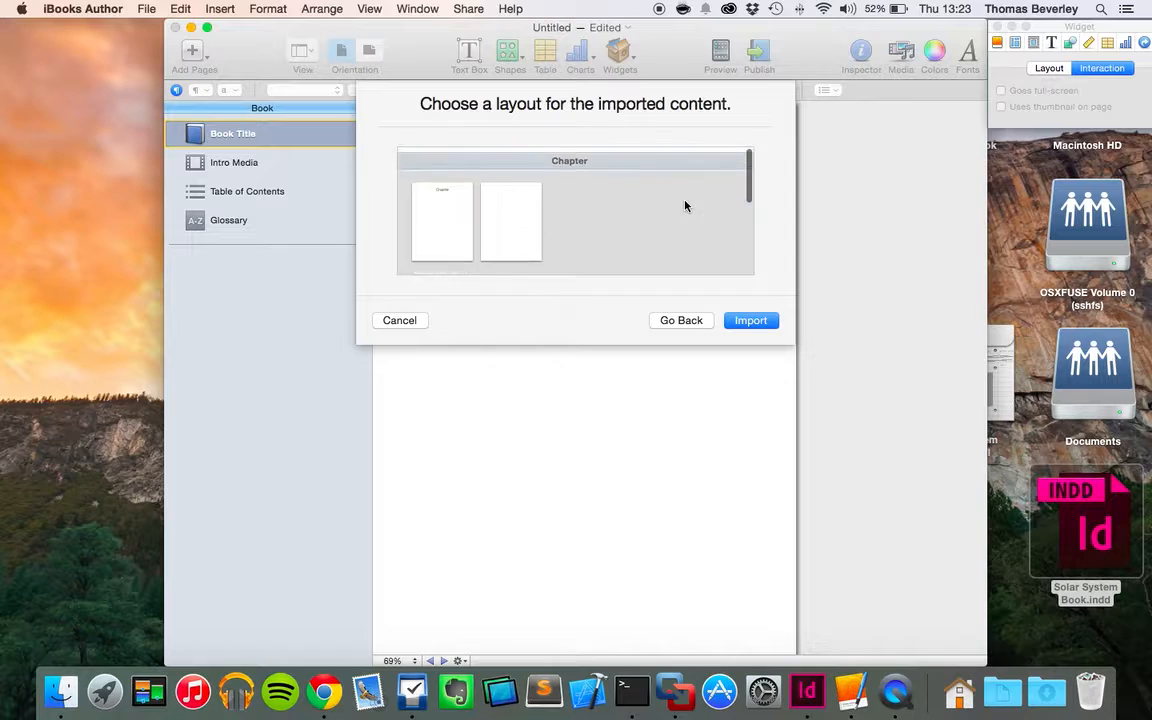
pyautogui.click(752, 321)
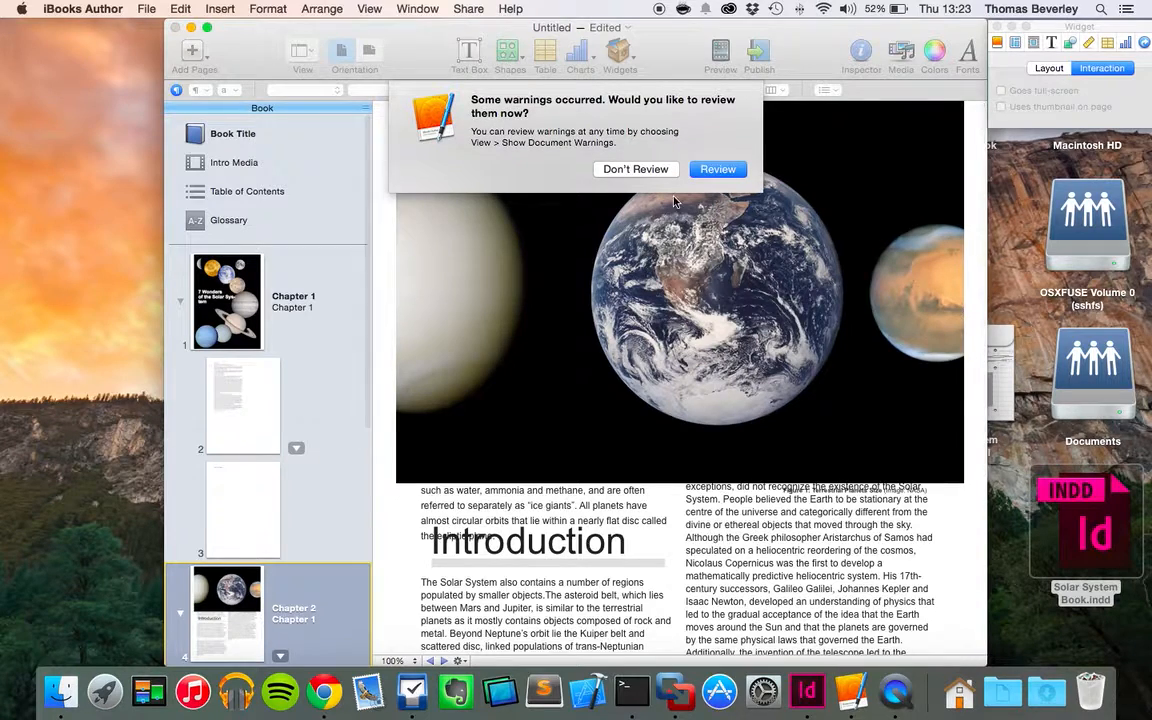
# - Review the document warnings from the import and examine the imported pages, including page 6
pyautogui.click(717, 170)
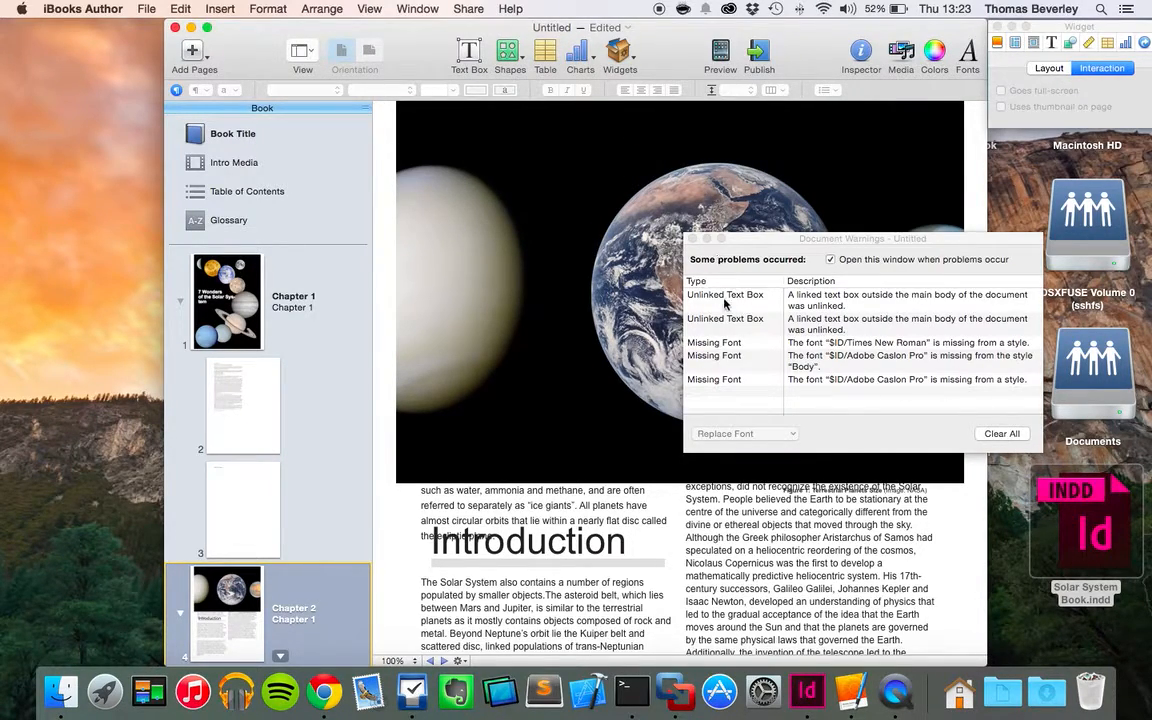
pyautogui.click(691, 239)
pyautogui.scroll(-5, 268, 430)
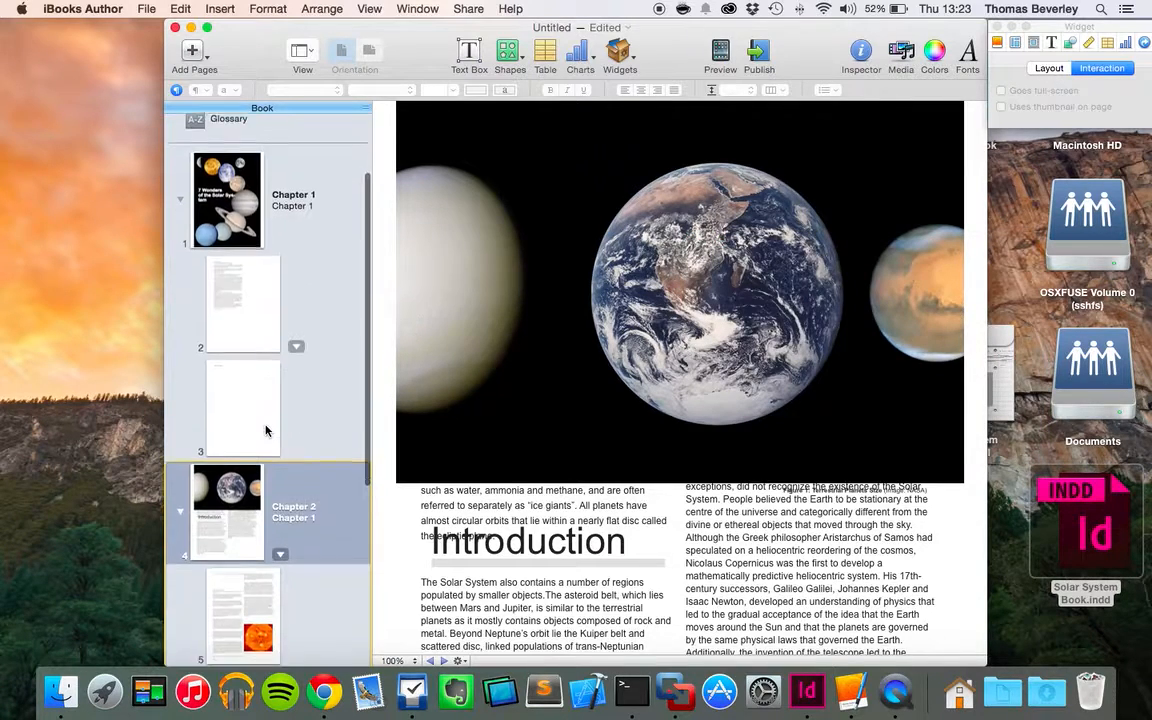
pyautogui.scroll(-3, 266, 430)
pyautogui.click(240, 440)
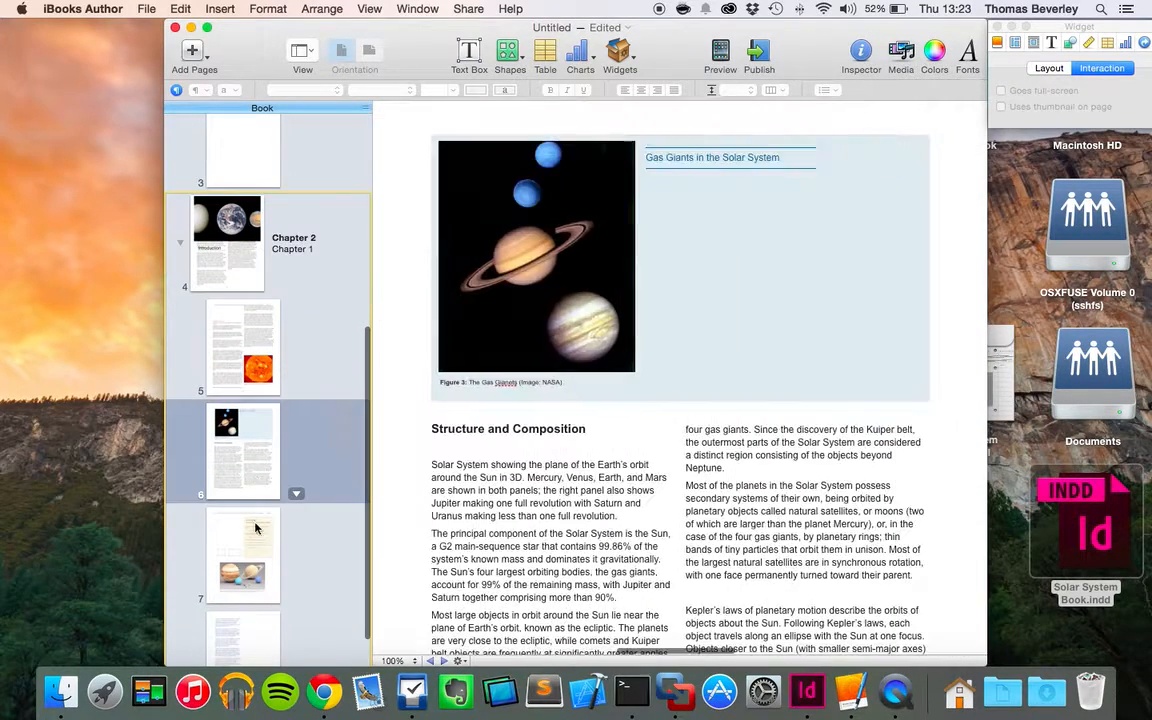
pyautogui.scroll(-3, 240, 385)
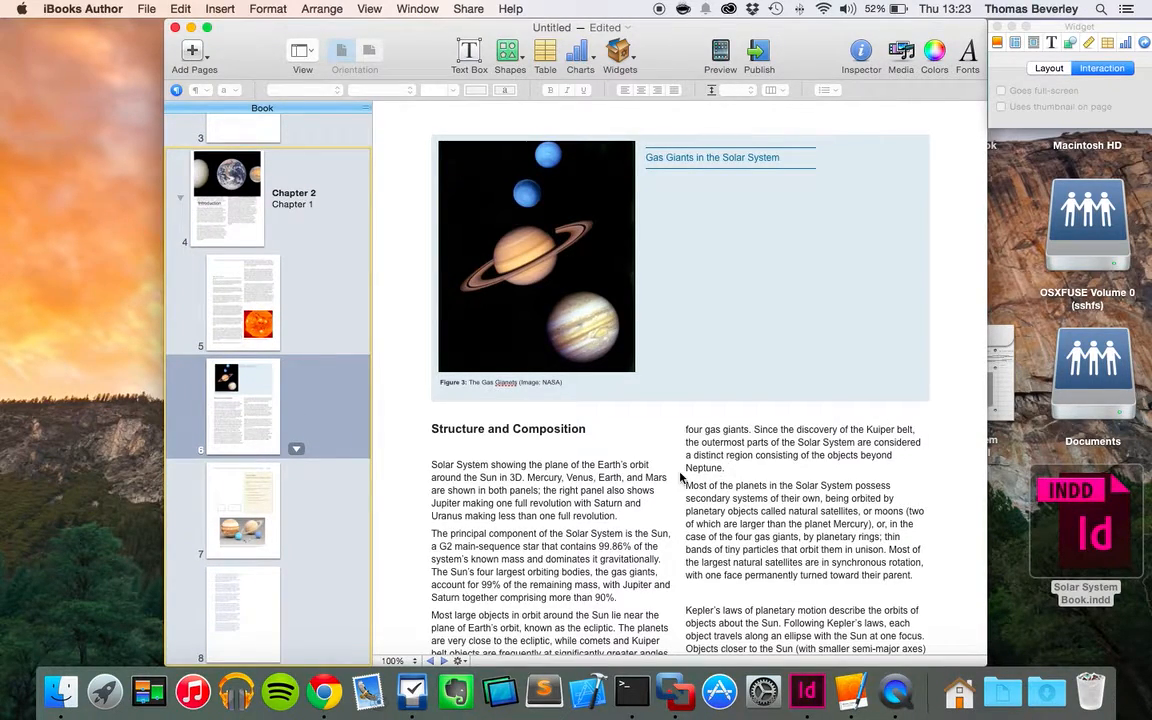
pyautogui.scroll(-3, 680, 460)
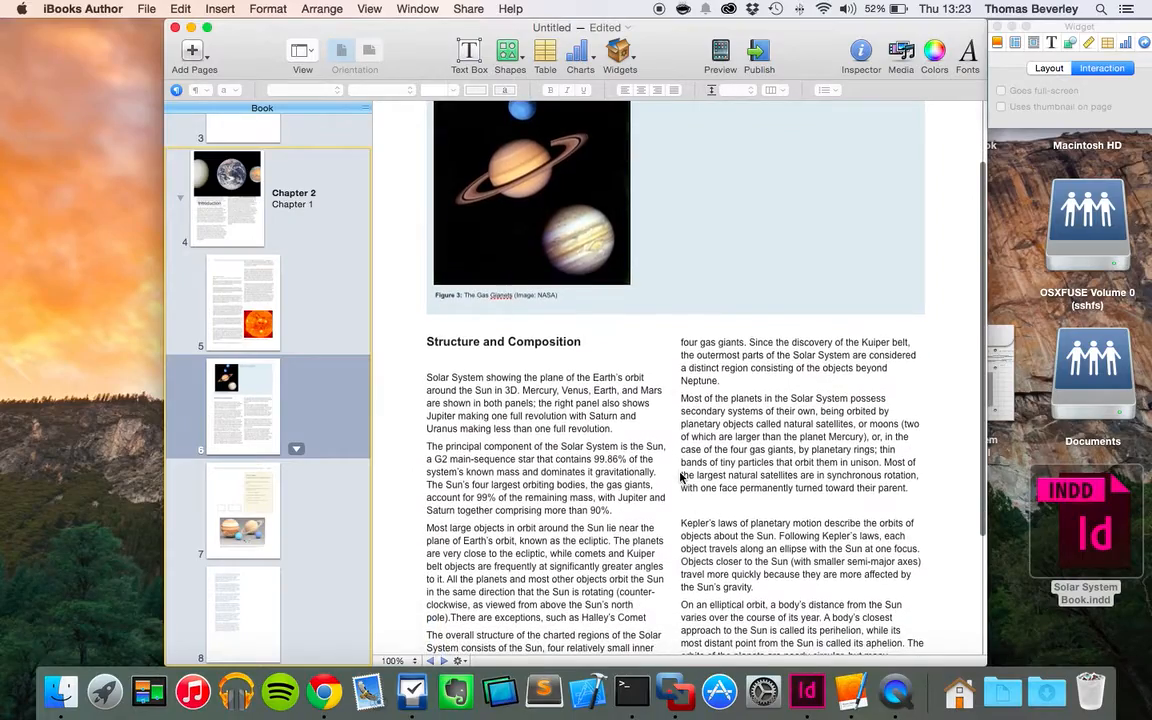
# - Try out the page 6 objects as floating elements by moving the Structure and Composition text box up over the gas giants panel
pyautogui.click(800, 458)
pyautogui.moveTo(924, 537)
pyautogui.mouseDown()
pyautogui.moveTo(938, 470)
pyautogui.moveTo(840, 540)
pyautogui.moveTo(796, 475)
pyautogui.moveTo(919, 532)
pyautogui.mouseUp()
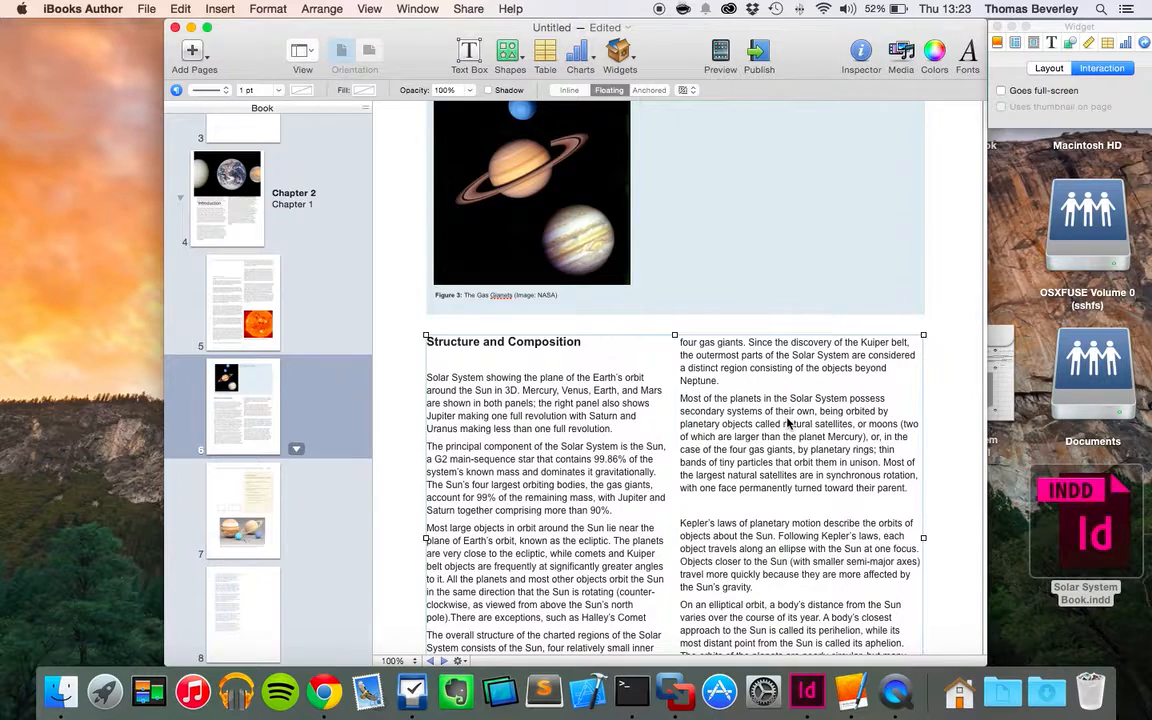
pyautogui.click(567, 211)
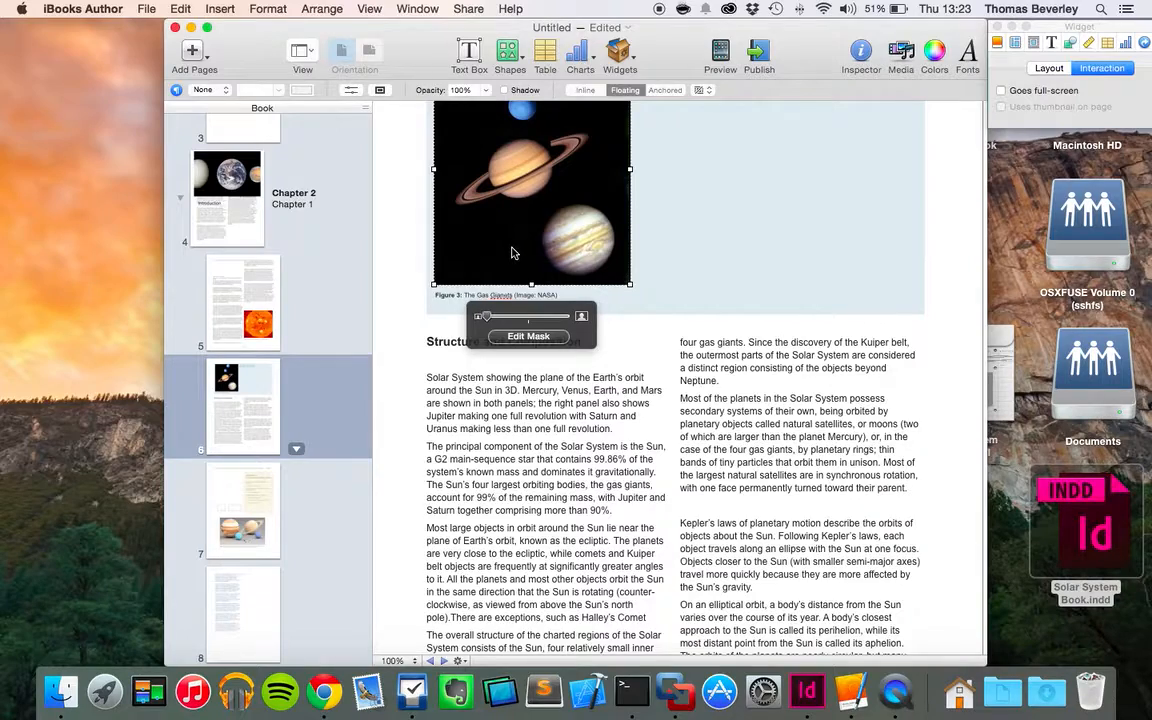
pyautogui.scroll(2, 795, 236)
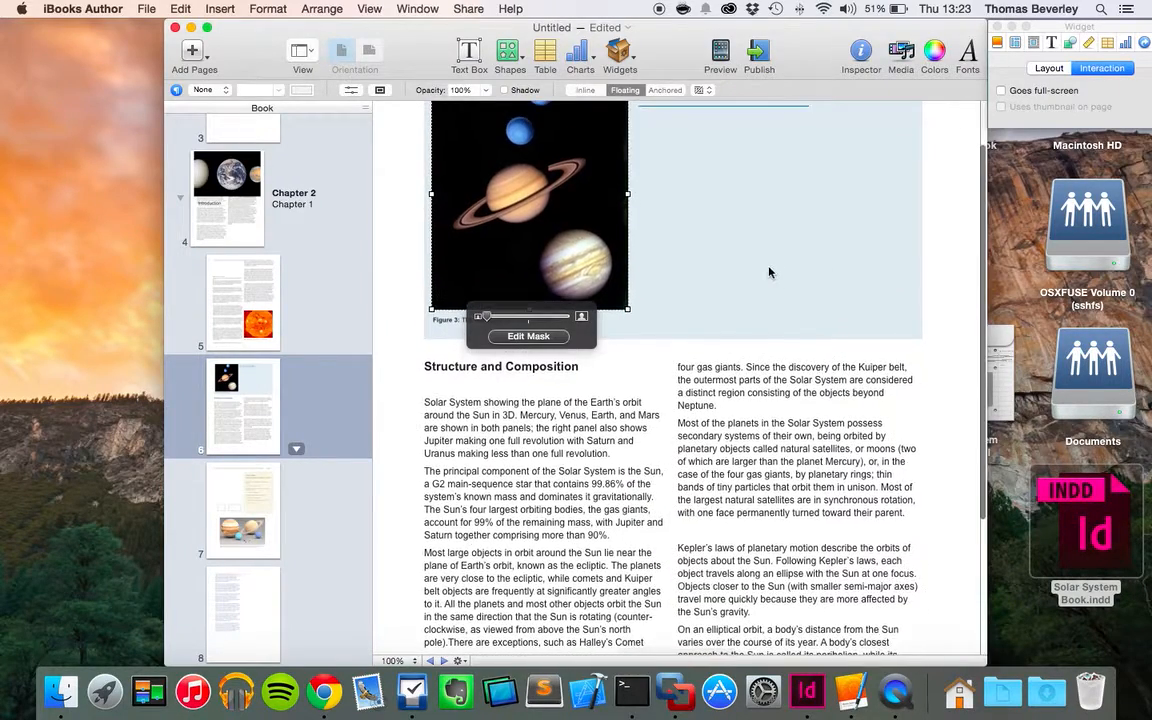
pyautogui.moveTo(599, 415); pyautogui.dragTo(600, 322)
# - Set the gas giants picture on page 6 to go full-screen
pyautogui.click(530, 253)
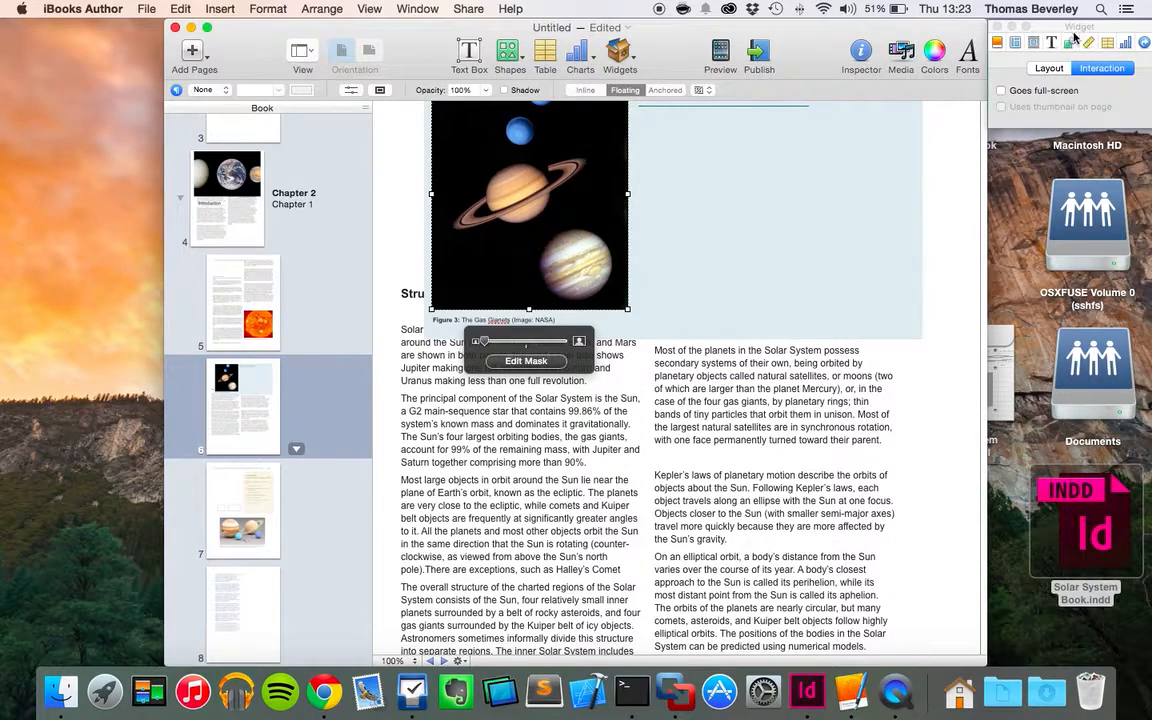
pyautogui.click(1002, 91)
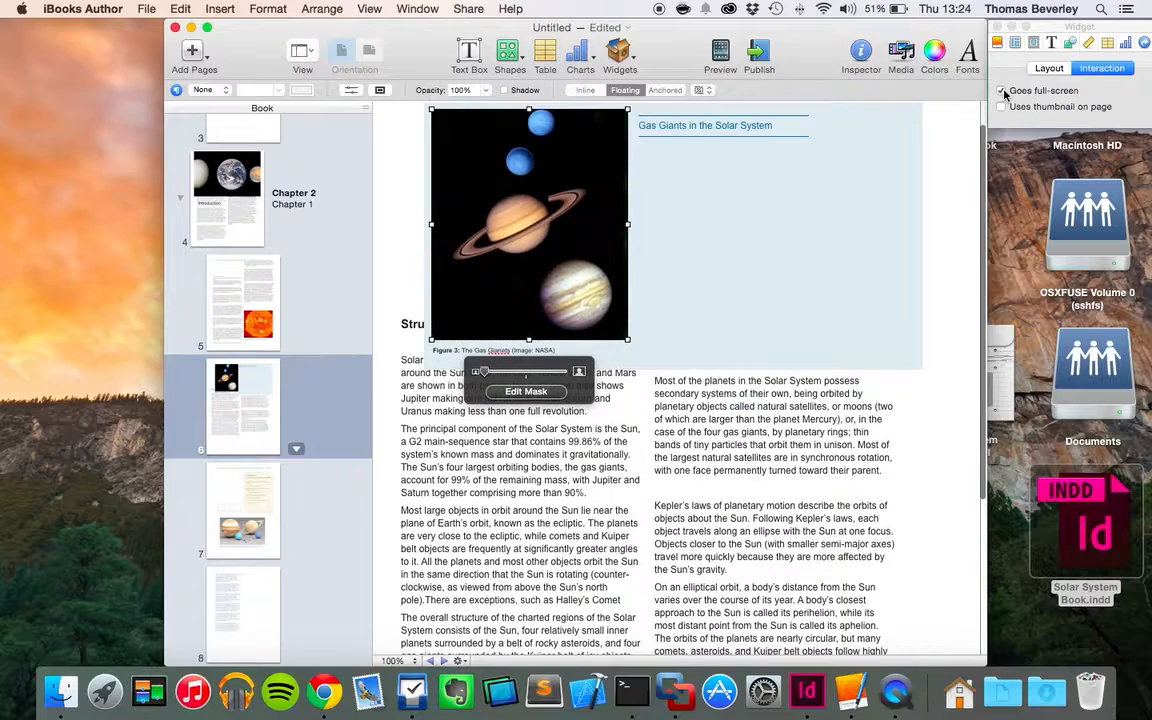
# - Return the Structure and Composition text box to its place below the gas giants panel and enter its text for editing
pyautogui.moveTo(755, 512); pyautogui.dragTo(783, 583)
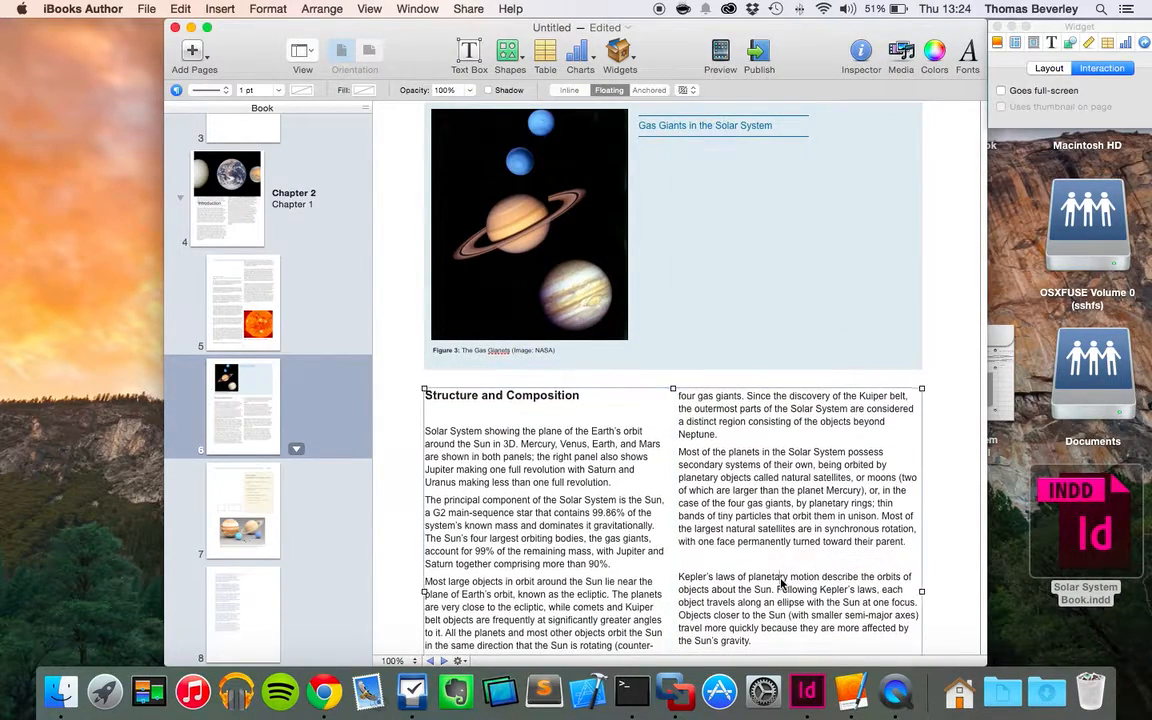
pyautogui.click(781, 579)
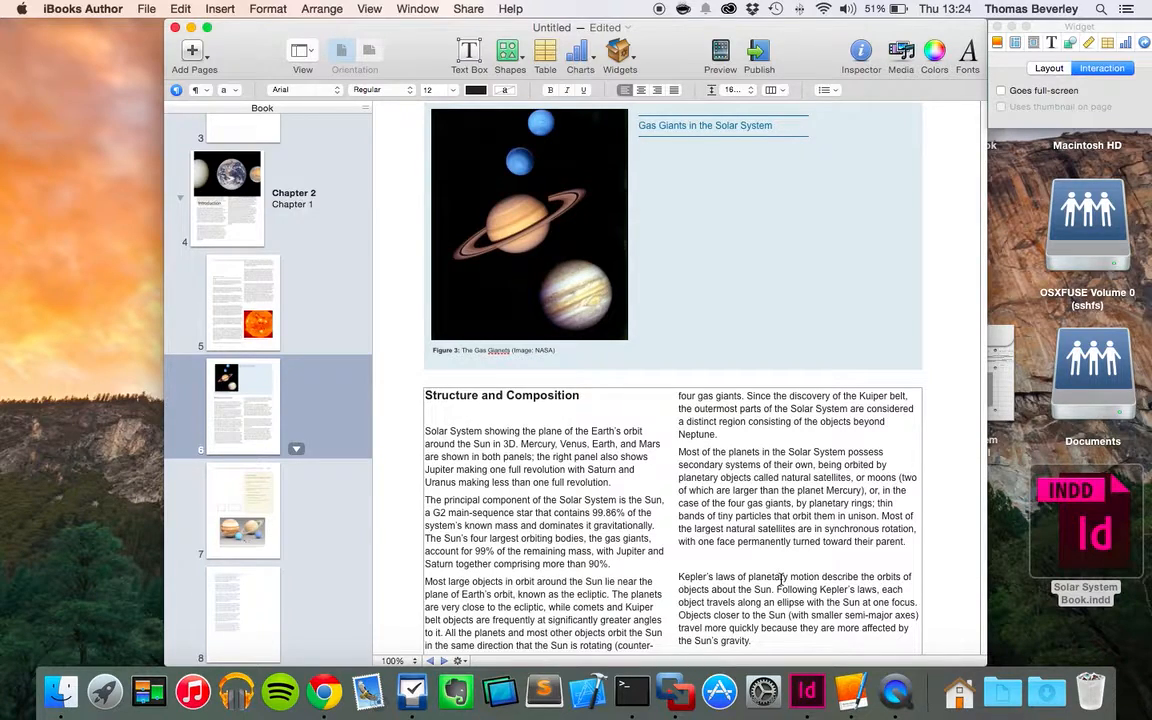